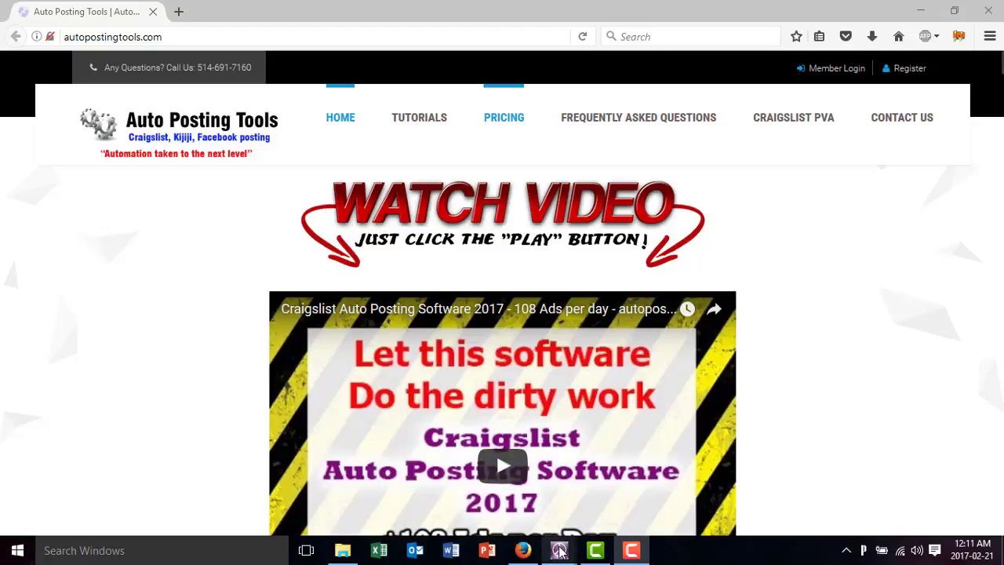
# Switch to the Auto Posting Tools software, open the Daily Registered Domains module and try to download the 2017-02-21 domain list
pyautogui.moveTo(559, 551)
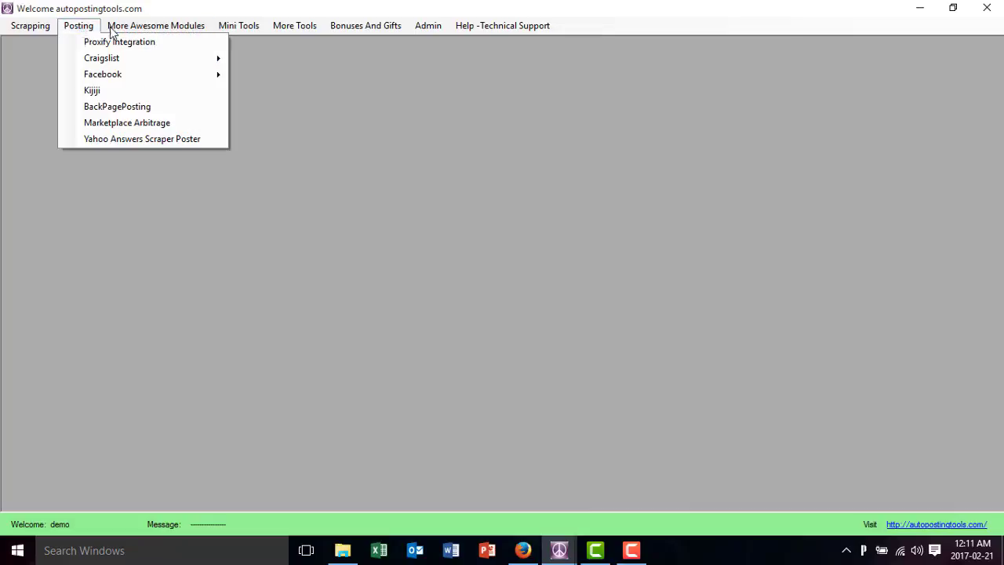
pyautogui.moveTo(116, 31)
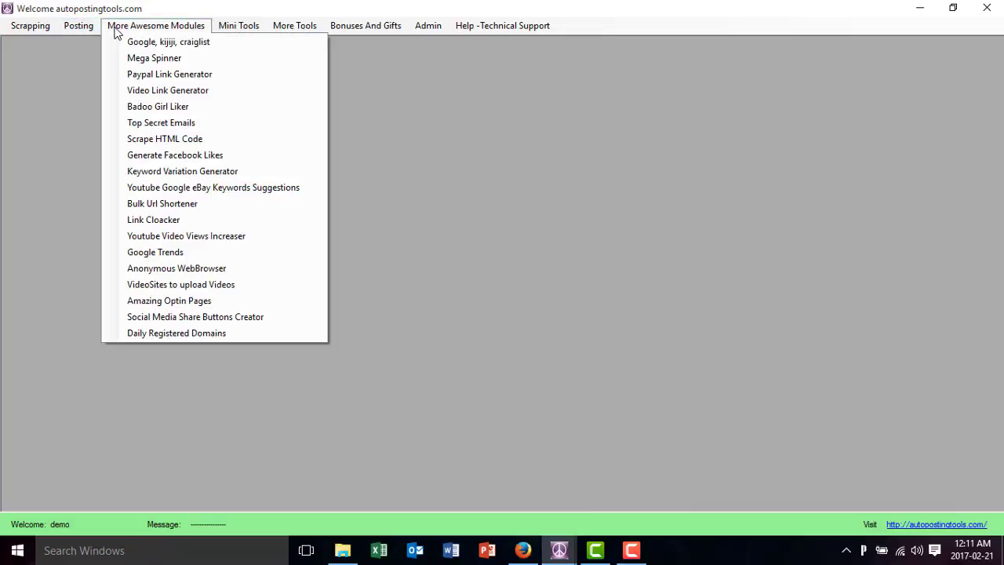
pyautogui.click(195, 334)
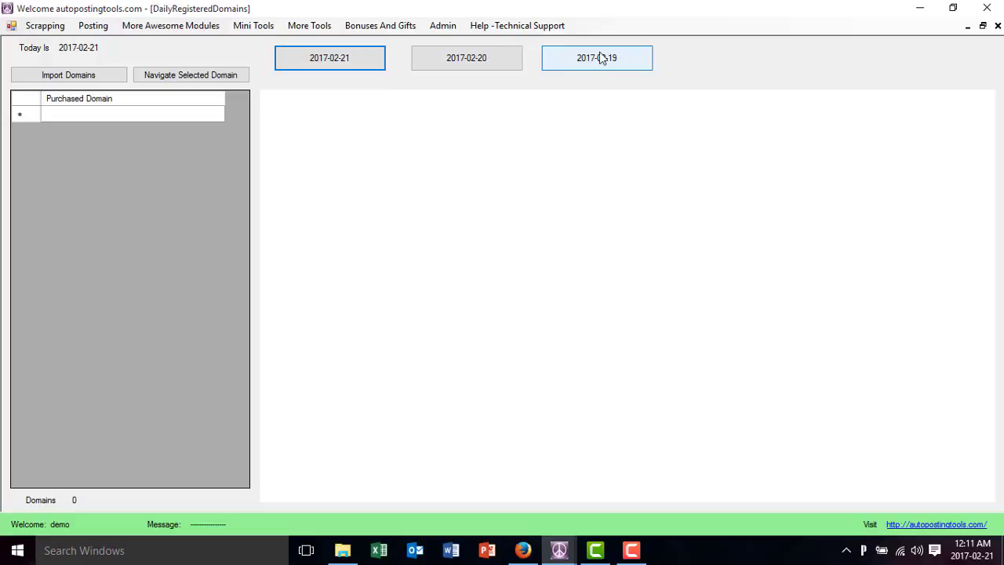
pyautogui.click(350, 67)
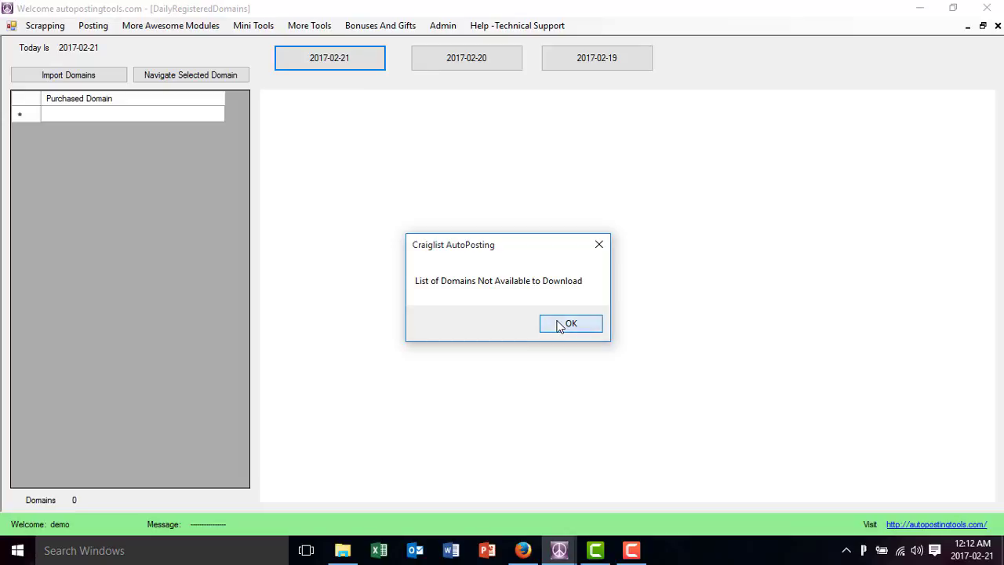
pyautogui.click(560, 326)
# Download the 2017-02-20 domain list, saving the zip archive, and open the text file inside it
pyautogui.click(468, 62)
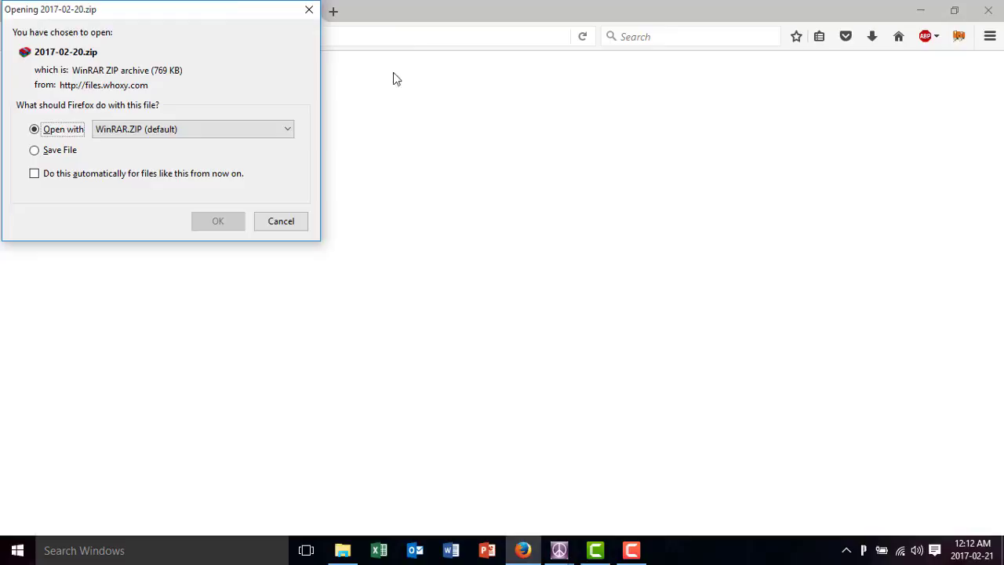
pyautogui.click(74, 154)
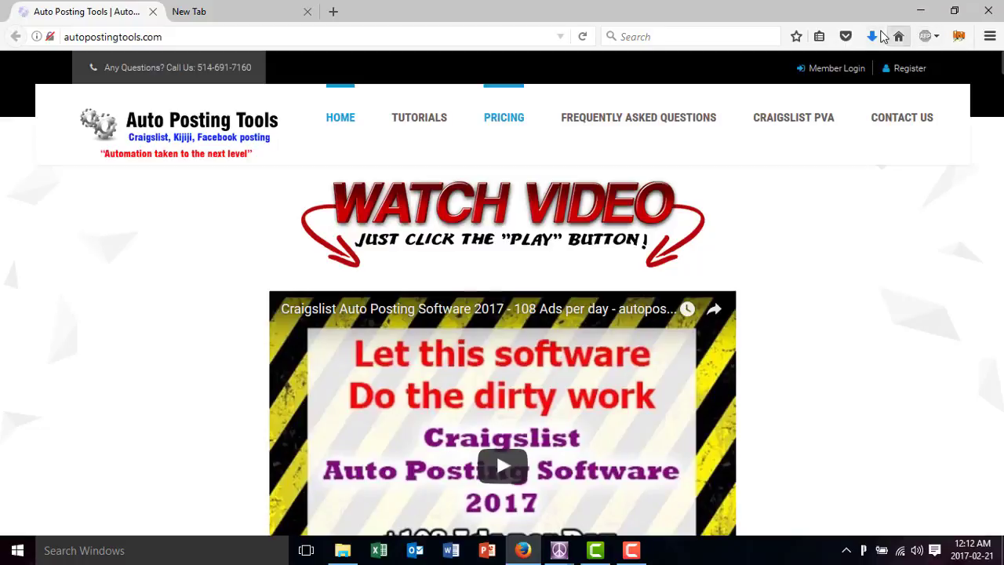
pyautogui.click(872, 36)
pyautogui.click(784, 96)
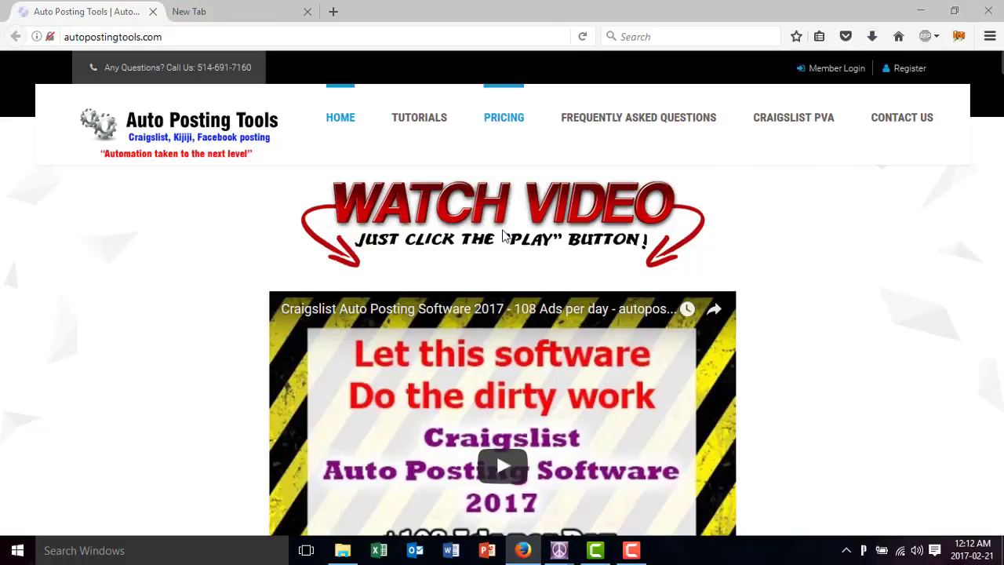
pyautogui.click(405, 290)
pyautogui.doubleClick(405, 297)
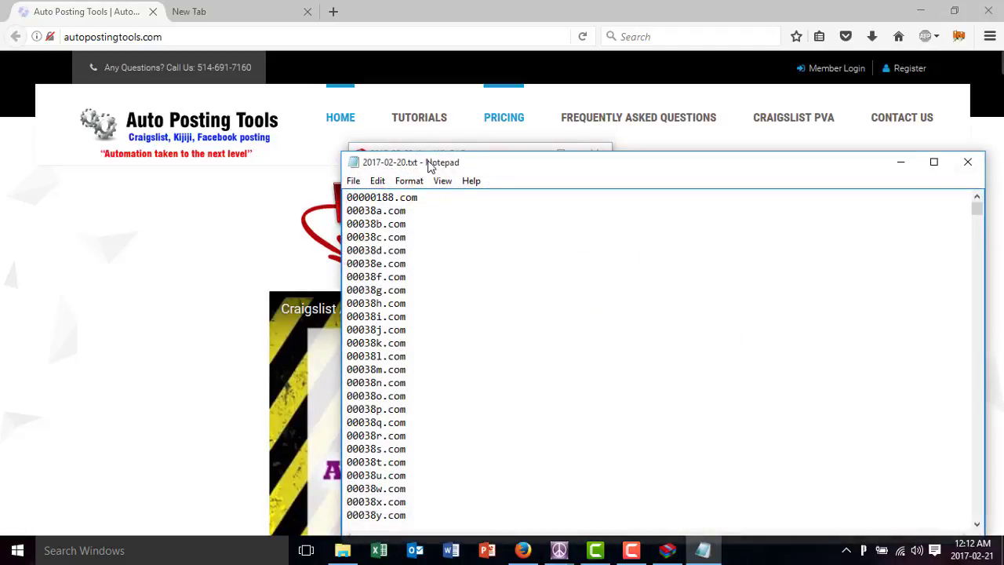
# Copy the run of domains from hainanrqa.com through hamakindoha.com in the 2017-02-20.txt list
pyautogui.moveTo(428, 168); pyautogui.dragTo(410, 102)
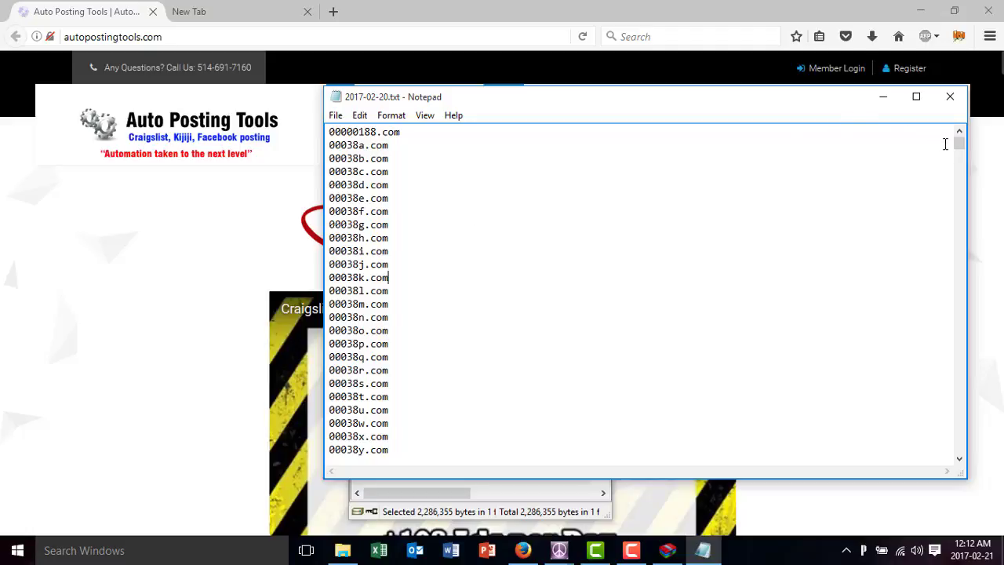
pyautogui.click(959, 167)
pyautogui.moveTo(958, 168); pyautogui.dragTo(960, 220)
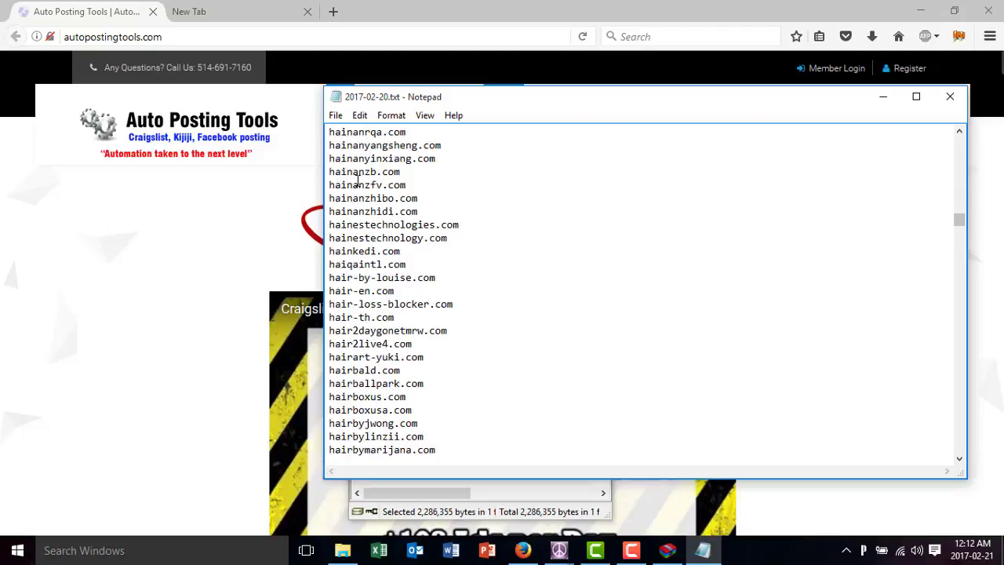
pyautogui.moveTo(329, 132); pyautogui.dragTo(486, 441)
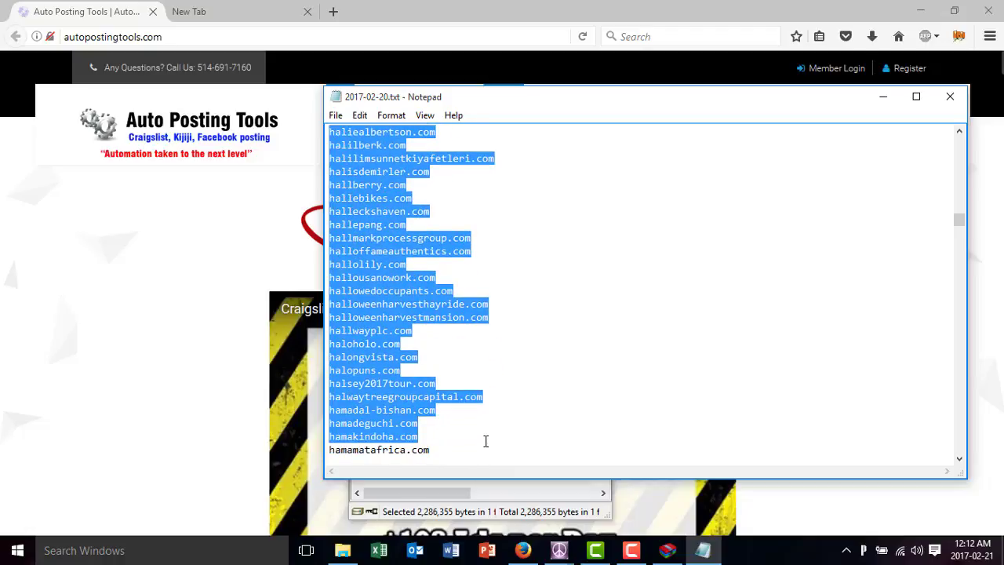
# Switch back to the Auto Posting Tools software and import the copied domains into the Purchased Domain list
pyautogui.click(560, 550)
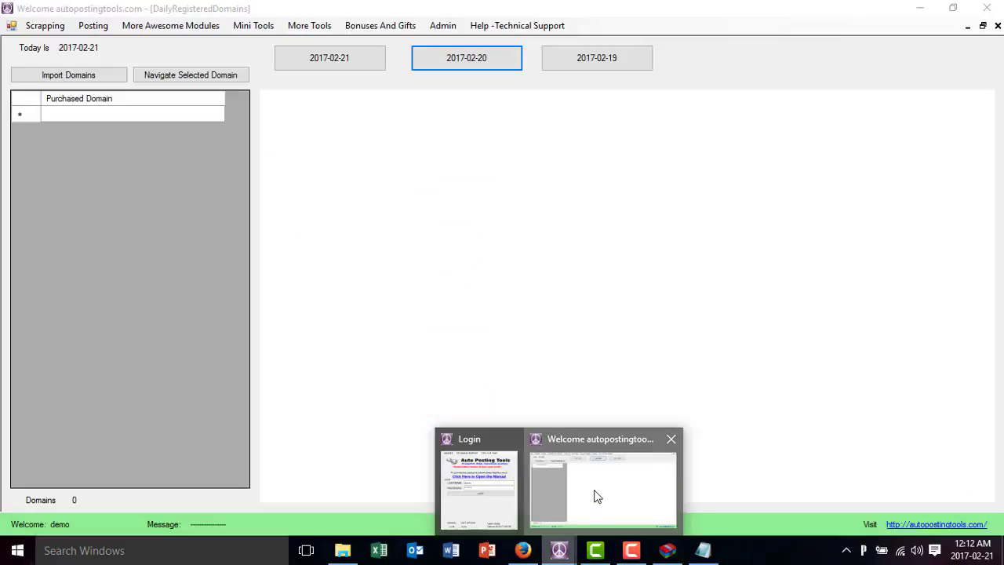
pyautogui.click(596, 506)
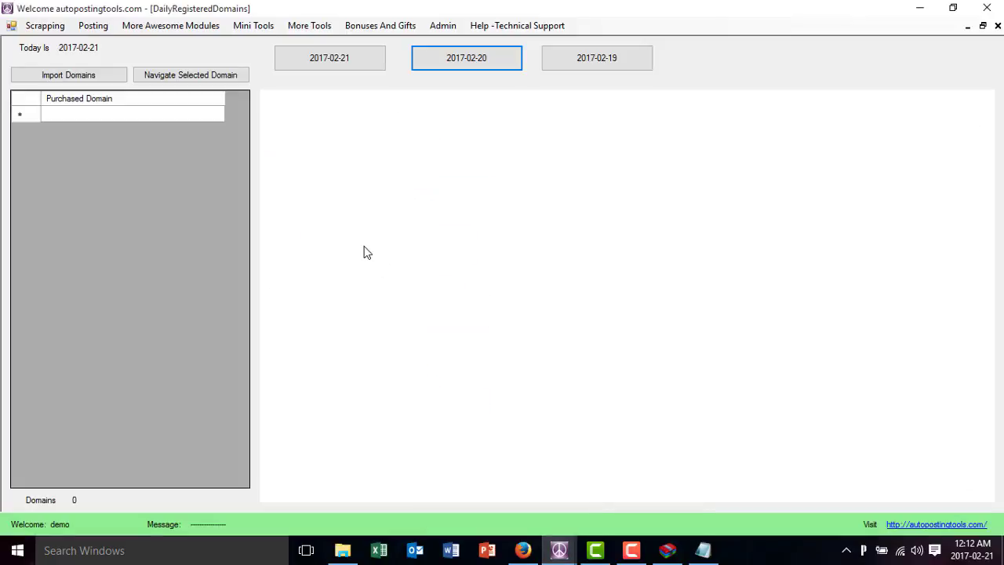
pyautogui.click(87, 79)
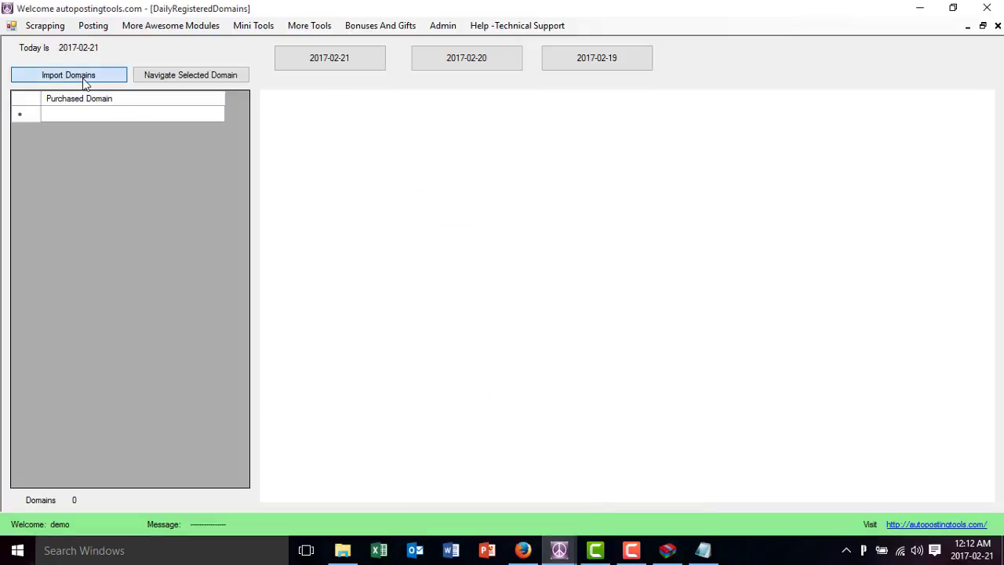
pyautogui.click(147, 159)
pyautogui.hotkey('ctrl', 'v')
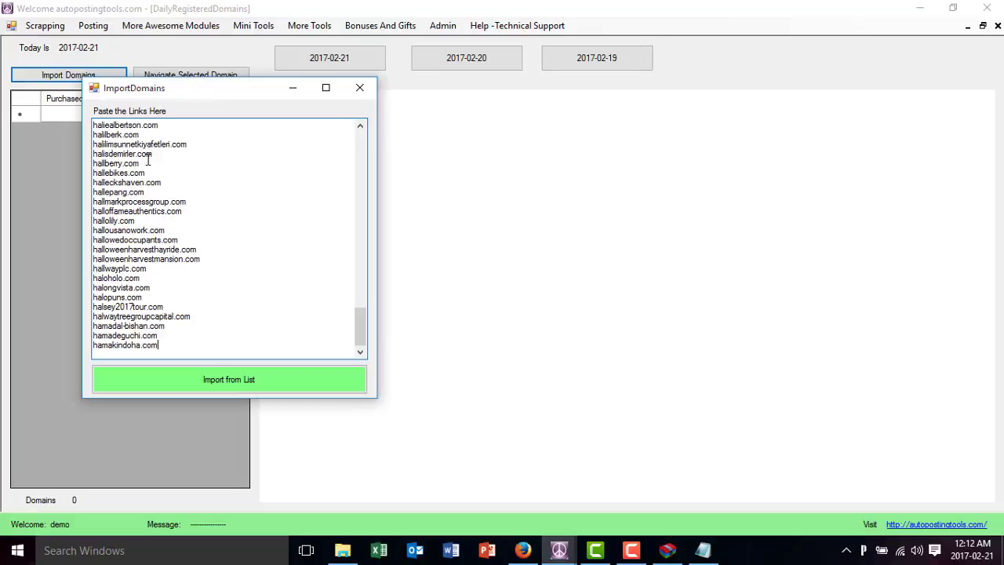
pyautogui.click(222, 380)
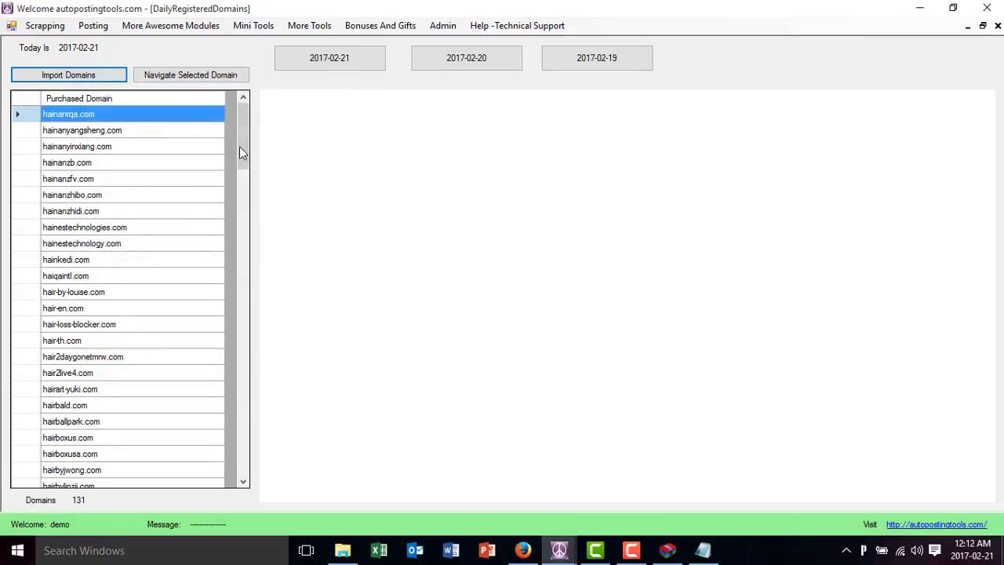
# Load the whois record of hainanyangsheng.com and examine the registrant's address, email and phone details
pyautogui.moveTo(243, 153)
pyautogui.mouseDown()
pyautogui.moveTo(260, 457)
pyautogui.moveTo(266, 200)
pyautogui.moveTo(250, 139)
pyautogui.mouseUp()
pyautogui.click(117, 132)
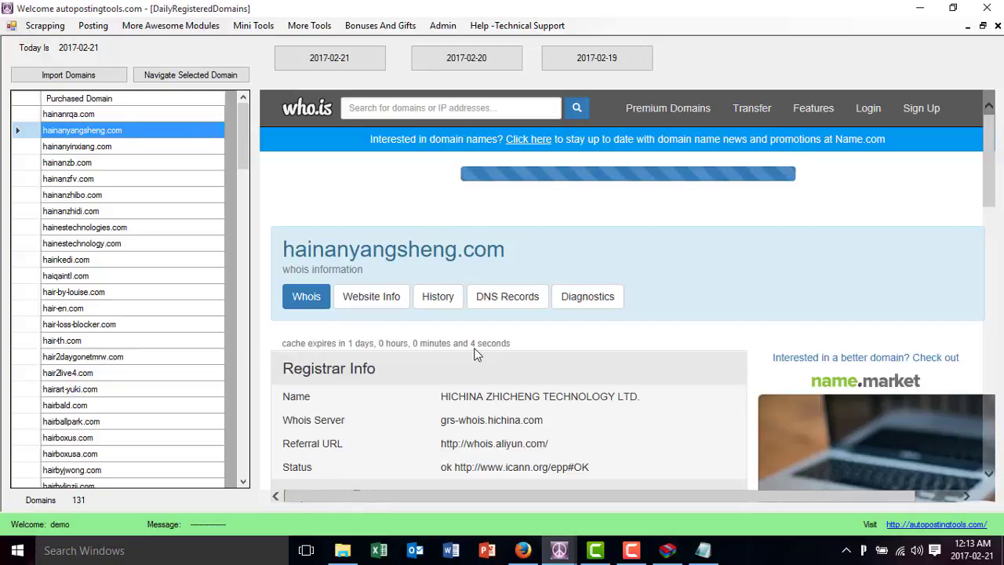
pyautogui.scroll(-10, 474, 353)
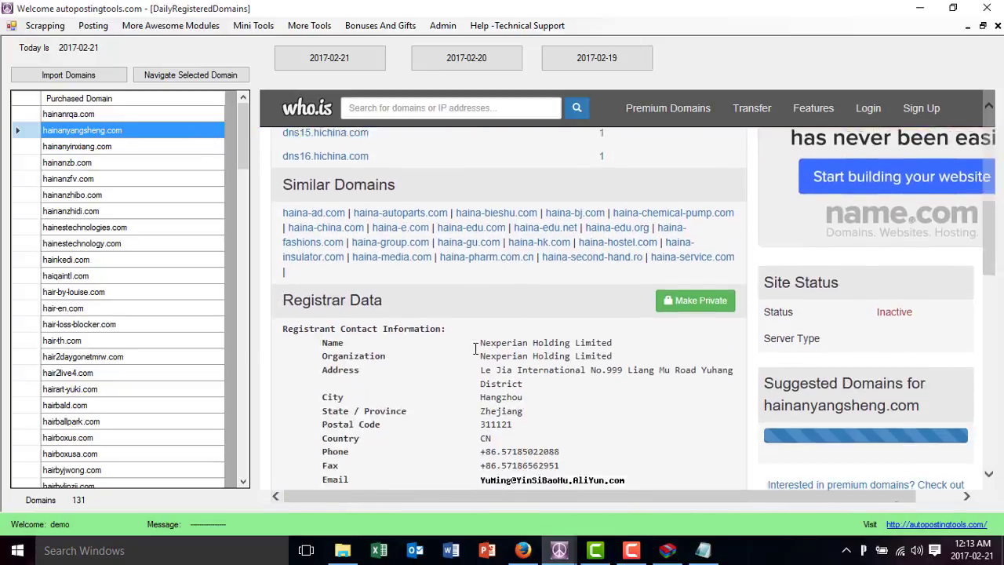
pyautogui.scroll(2, 475, 349)
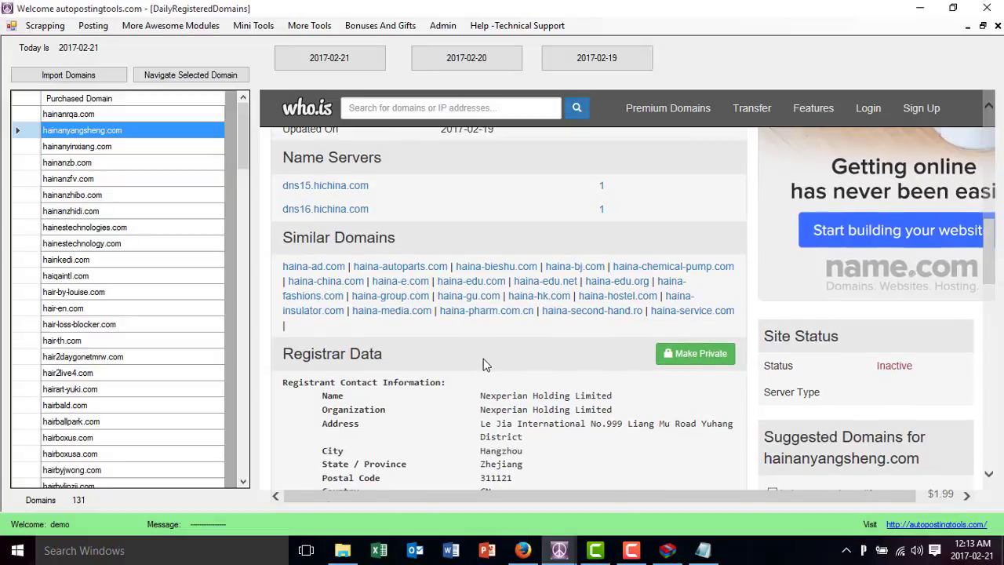
pyautogui.scroll(-3, 483, 360)
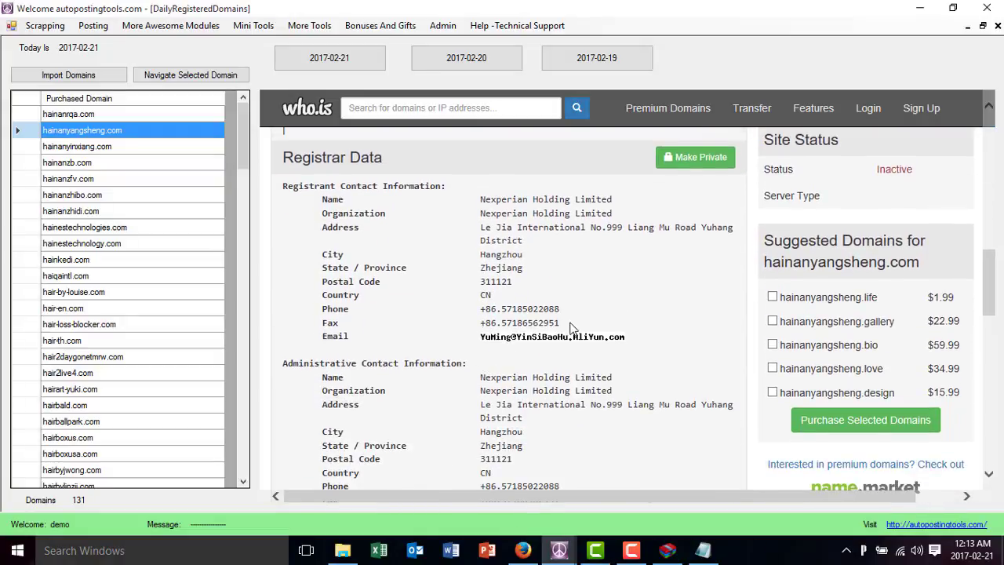
pyautogui.moveTo(575, 328); pyautogui.dragTo(481, 199)
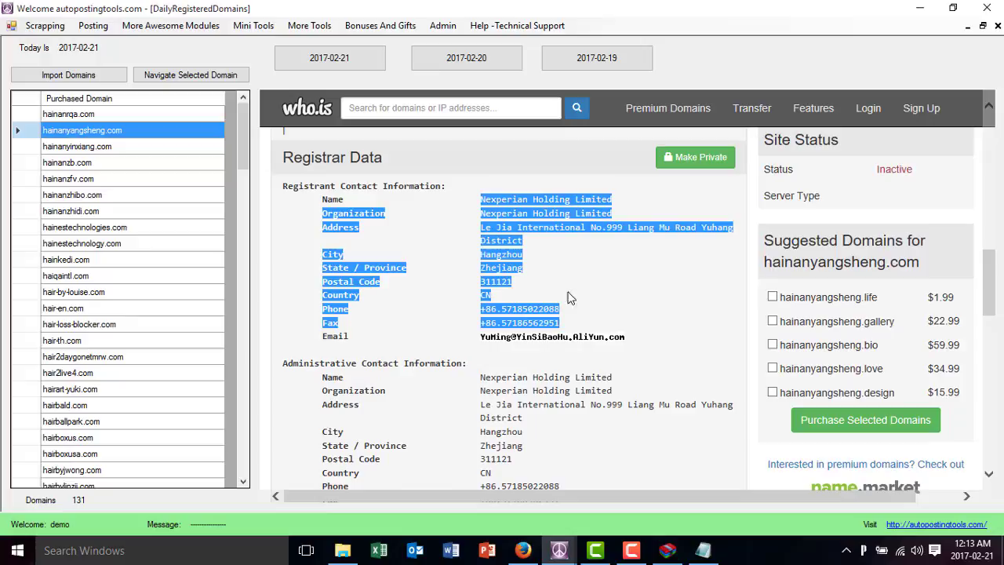
pyautogui.tripleClick(633, 340)
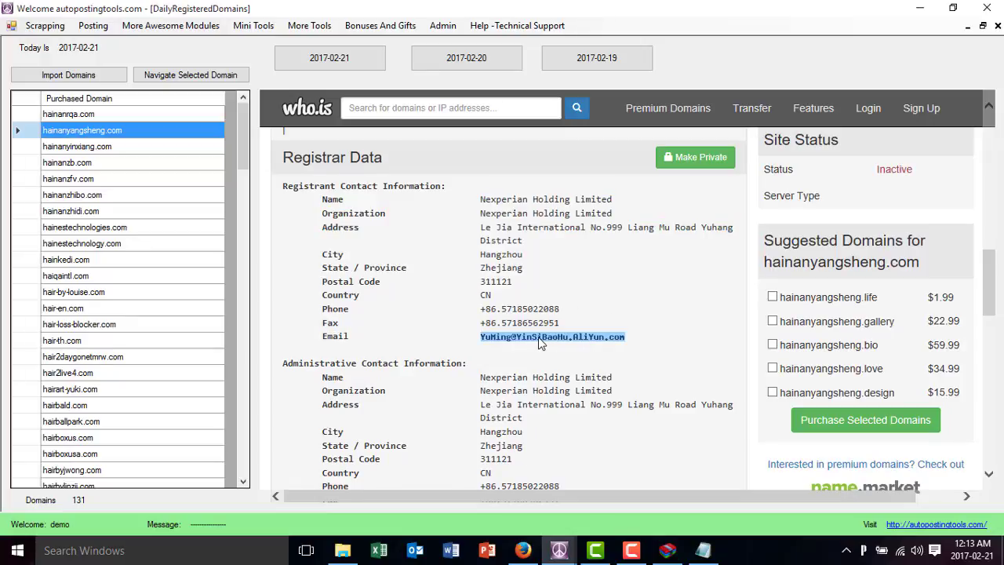
pyautogui.click(550, 271)
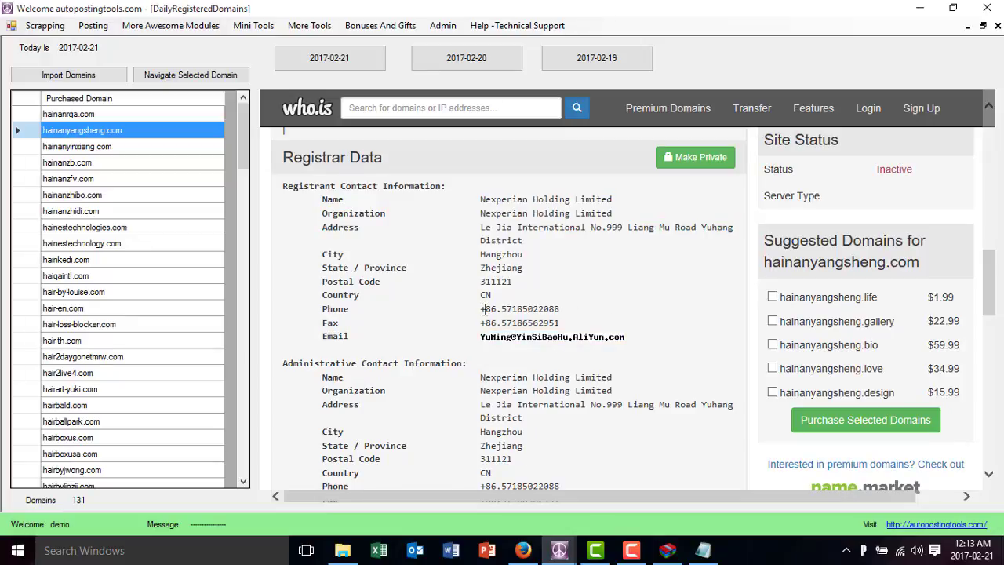
pyautogui.moveTo(483, 310); pyautogui.dragTo(543, 312)
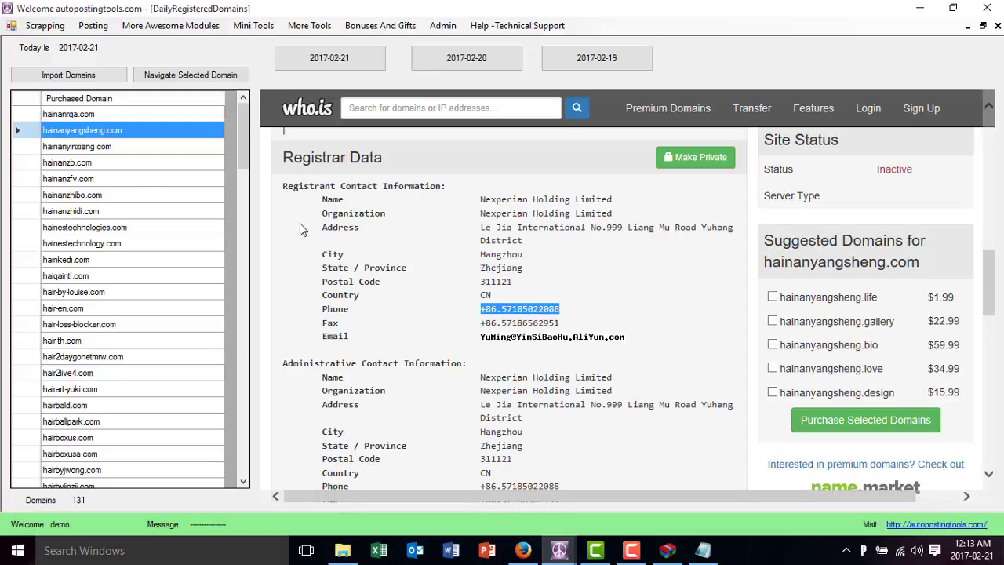
# Load the whois record of hair-by-louise.com and highlight the registrant's email and phone number
pyautogui.click(99, 293)
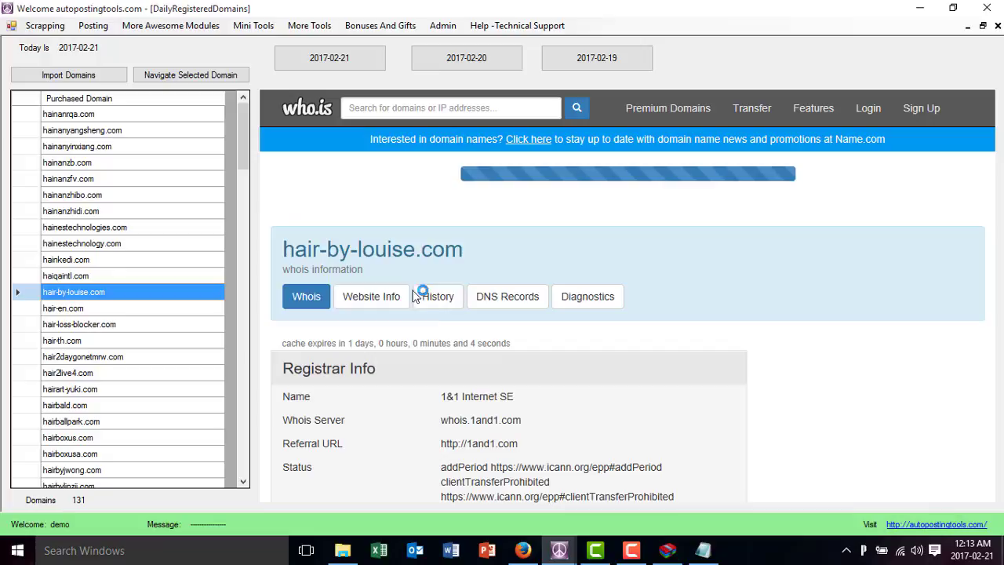
pyautogui.scroll(-9, 440, 323)
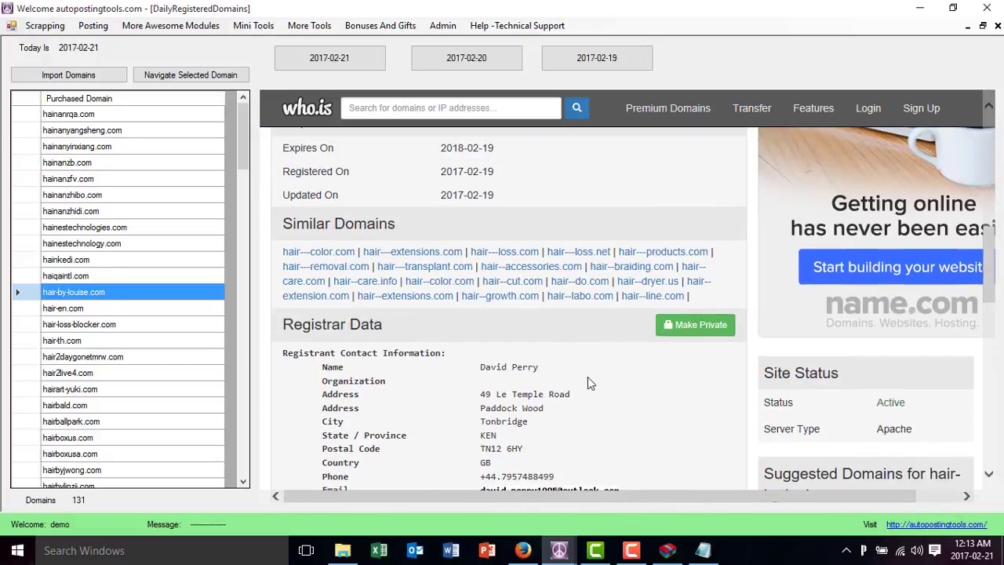
pyautogui.scroll(-4, 588, 378)
pyautogui.scroll(1, 639, 314)
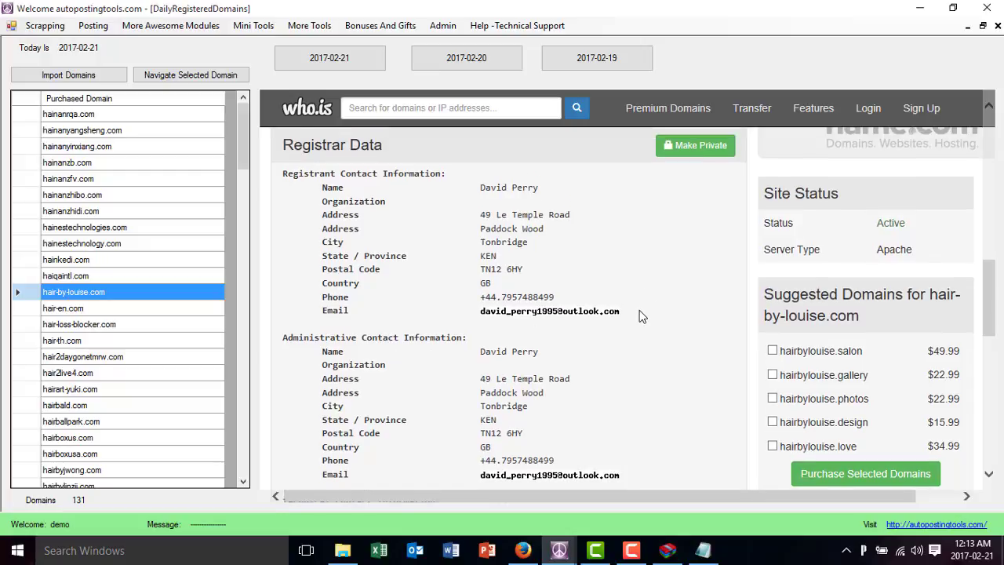
pyautogui.tripleClick(554, 317)
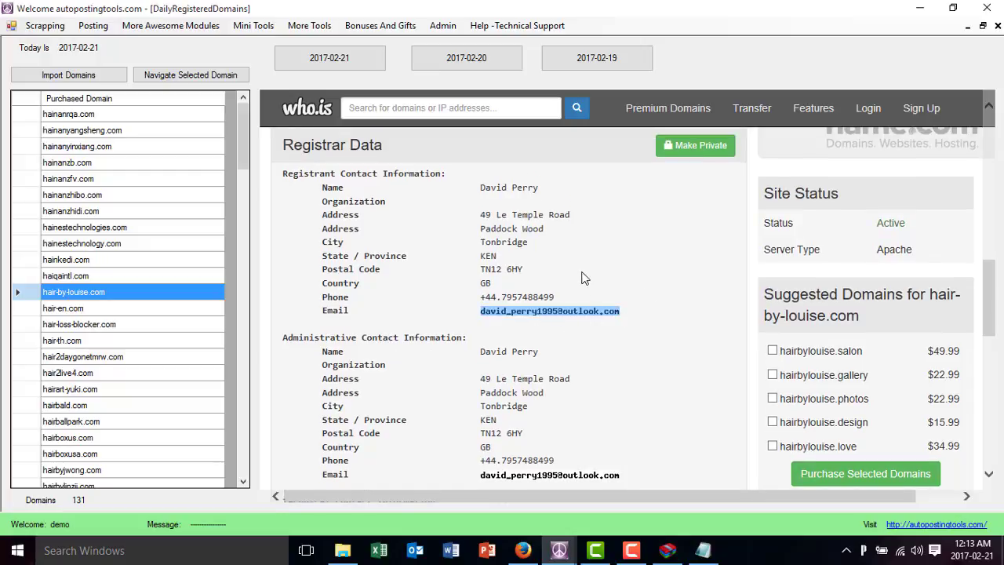
pyautogui.click(566, 287)
pyautogui.moveTo(558, 297); pyautogui.dragTo(480, 298)
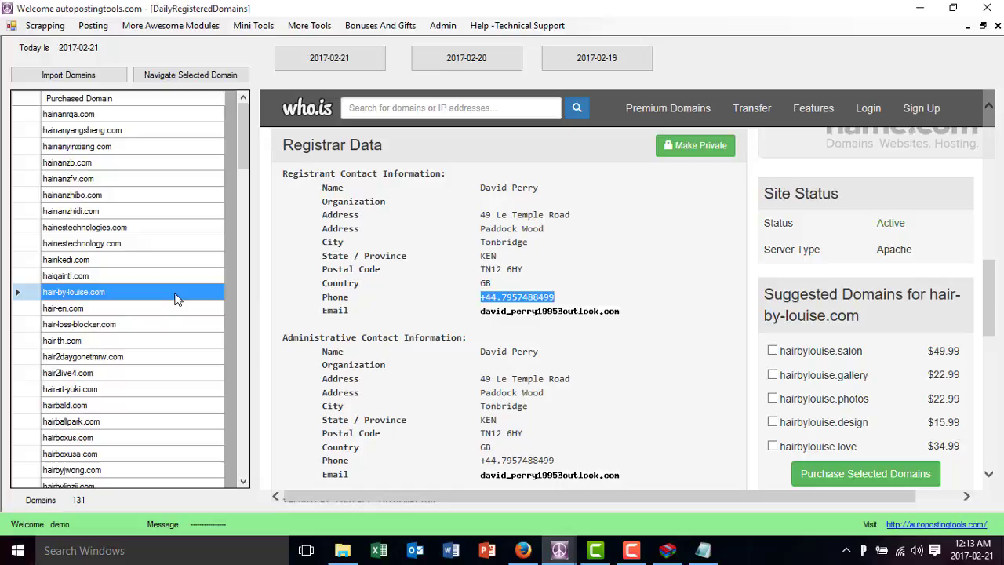
# Navigate to the selected hair-by-louise.com domain and bring its whois registrant details back into view
pyautogui.click(225, 77)
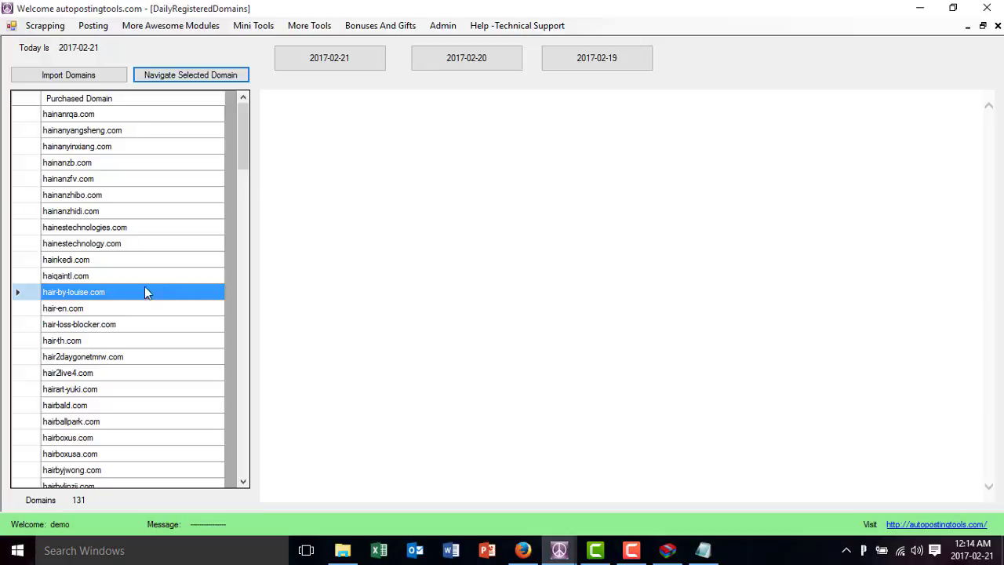
pyautogui.doubleClick(105, 292)
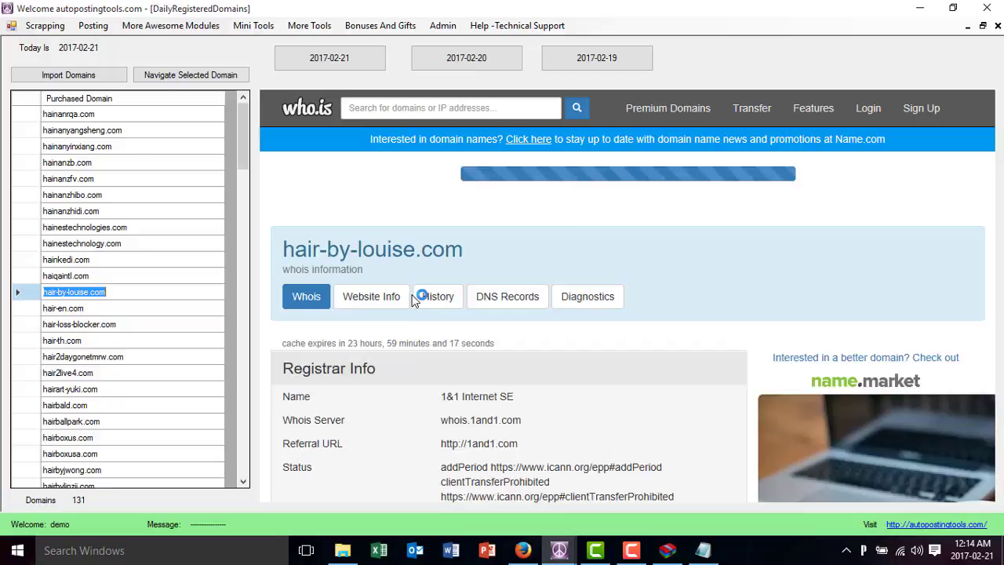
pyautogui.scroll(-6, 415, 300)
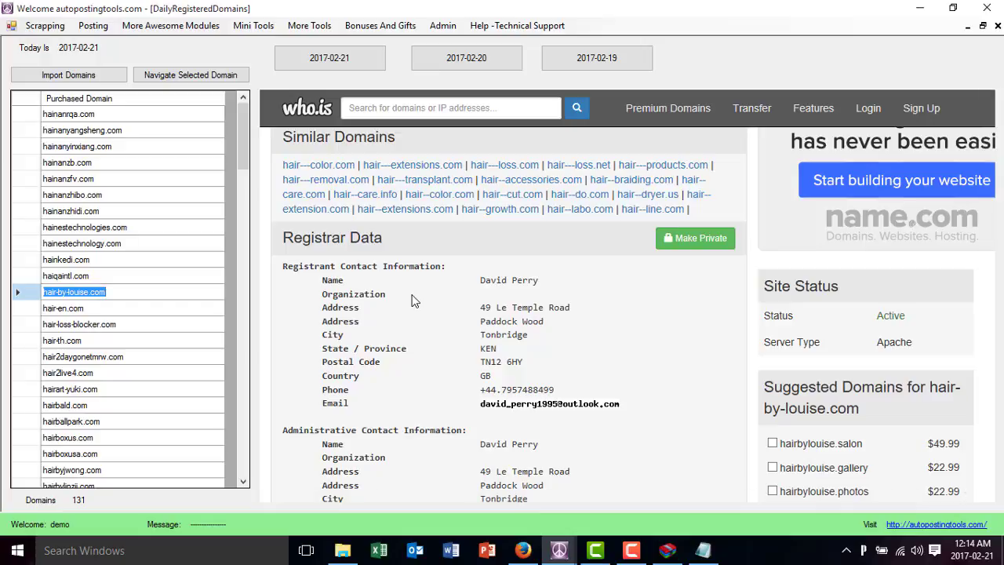
# Switch to Notepad to browse an earlier part of the 2017-02-20 domain list, and minimise it
pyautogui.click(703, 551)
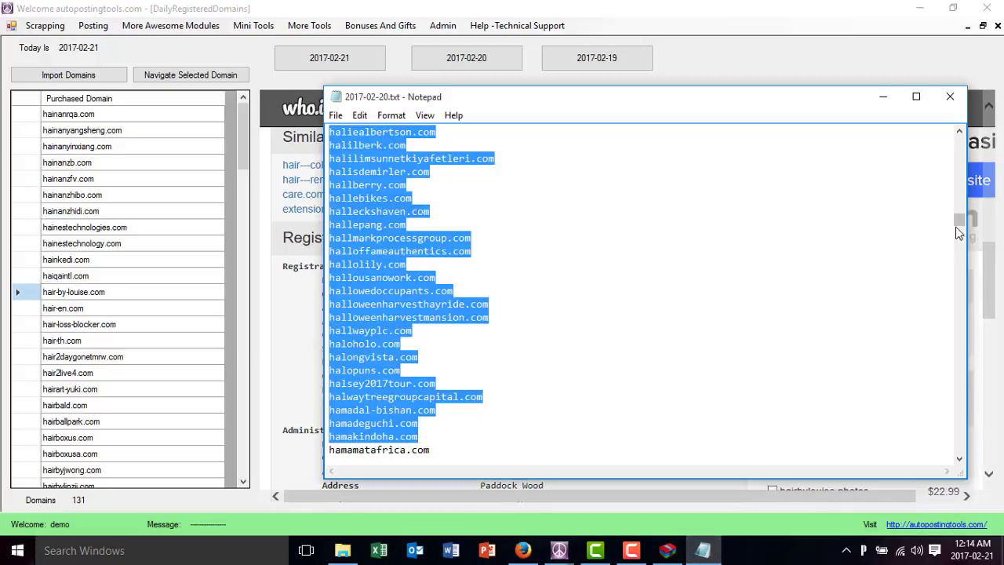
pyautogui.moveTo(958, 233); pyautogui.dragTo(960, 177)
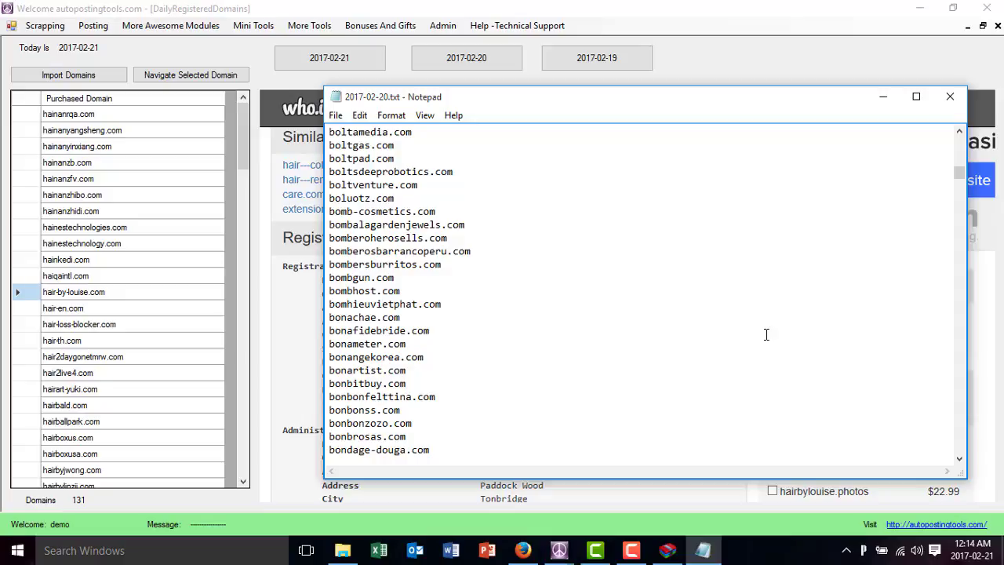
pyautogui.click(884, 98)
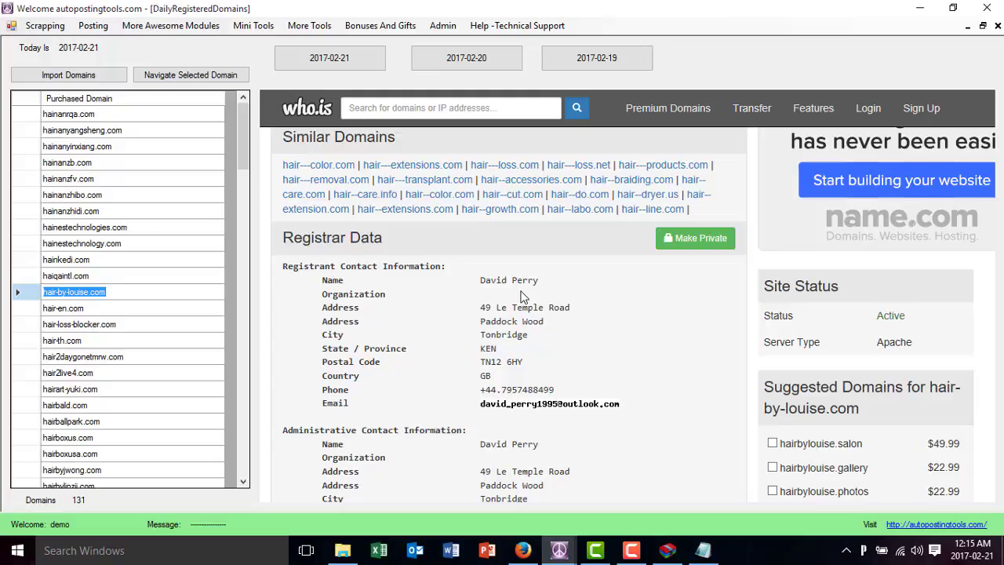
# Highlight the registrant's email address in the hair-by-louise.com whois record and clear the selection
pyautogui.moveTo(621, 403); pyautogui.dragTo(508, 411)
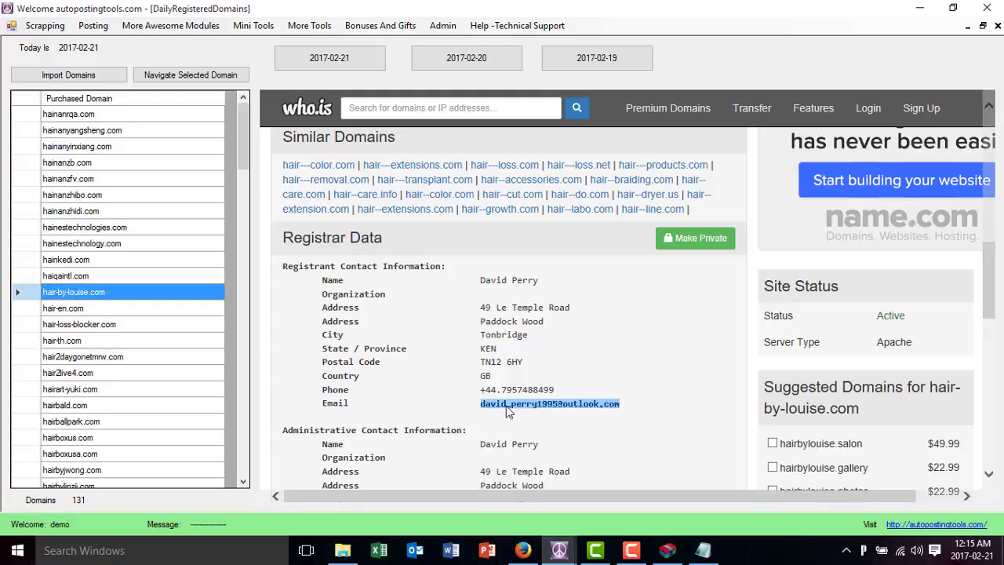
pyautogui.click(536, 311)
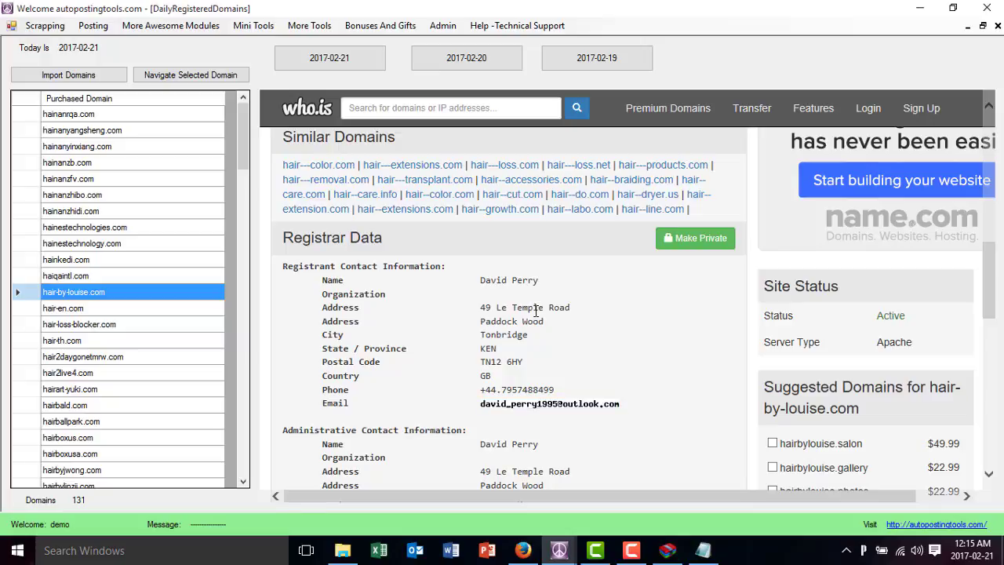